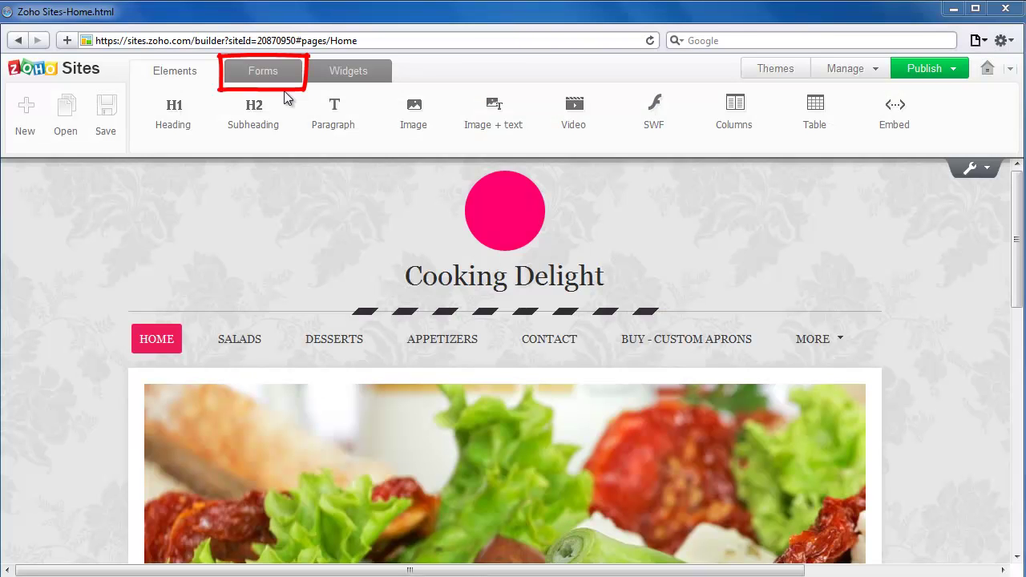
# Show the ready-made form templates, such as Satisfaction Survey, for the Place Order page.
pyautogui.click(283, 75)
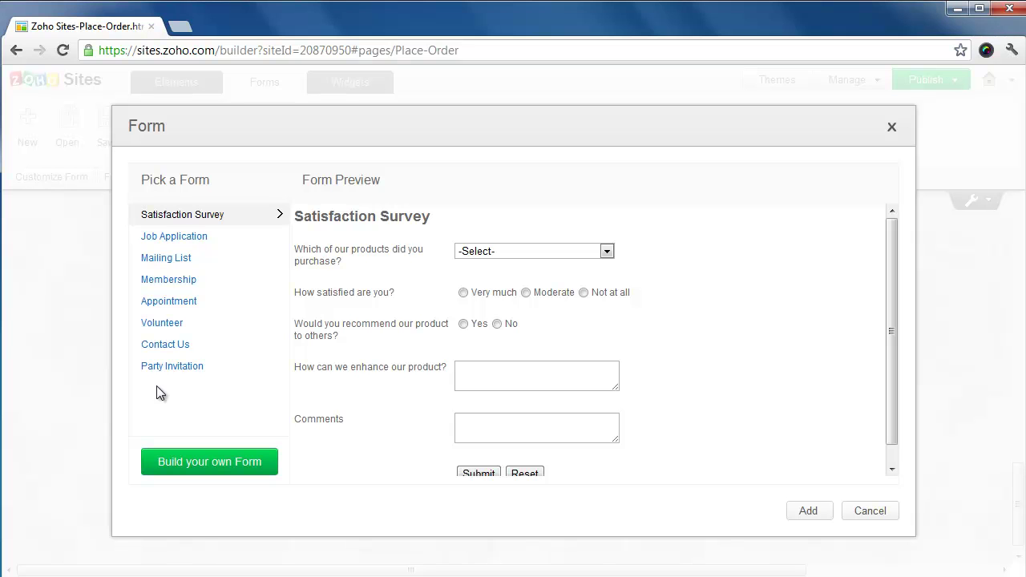
# Add the Membership form template to the Place Order page and open it in the form editor.
pyautogui.click(174, 284)
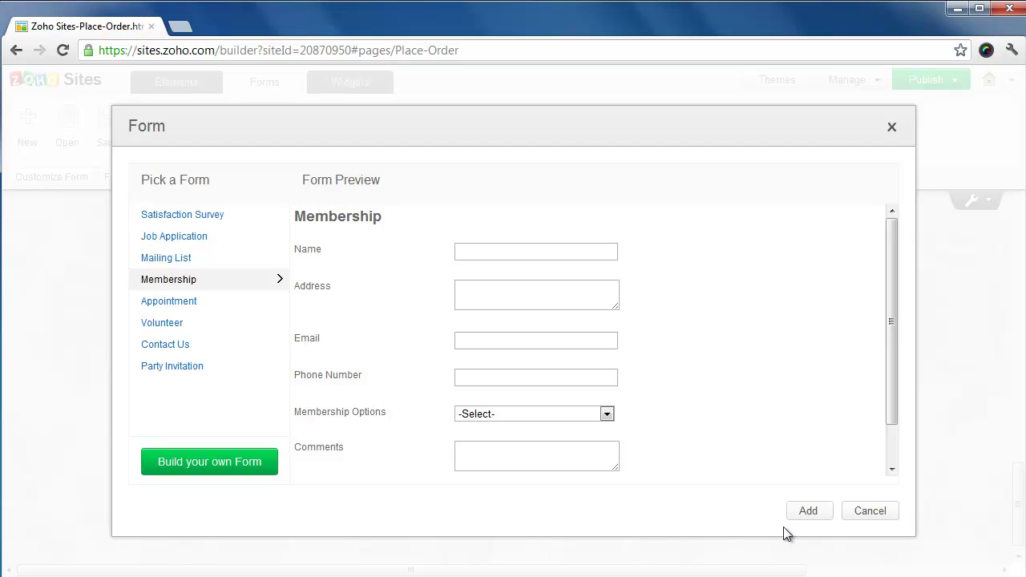
pyautogui.click(808, 511)
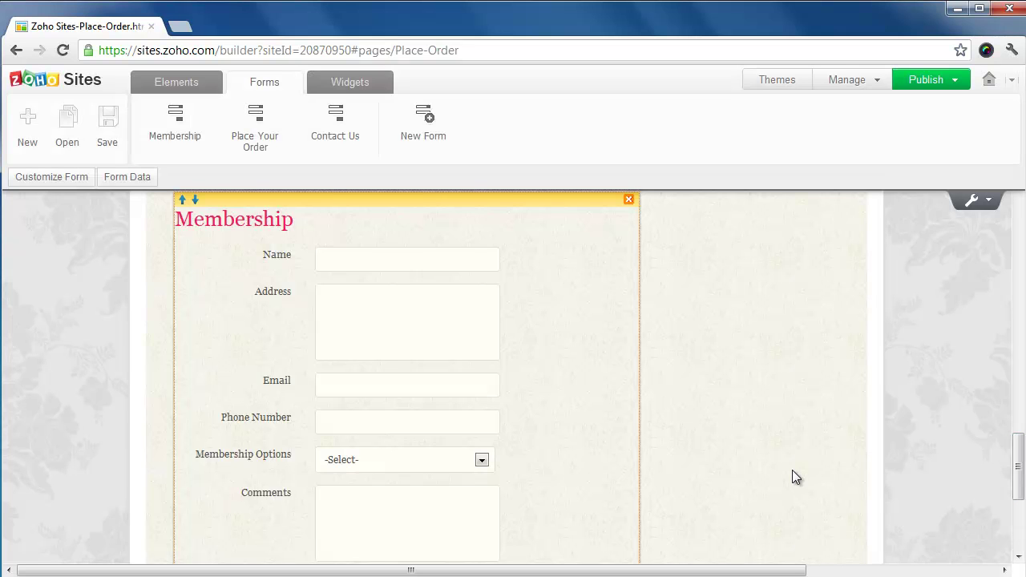
pyautogui.moveTo(571, 250)
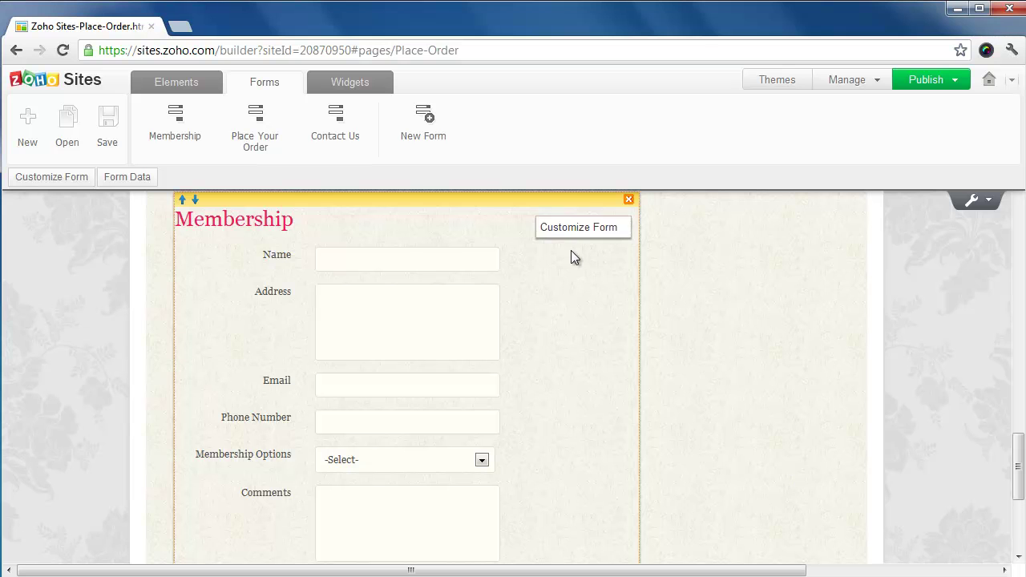
pyautogui.click(571, 233)
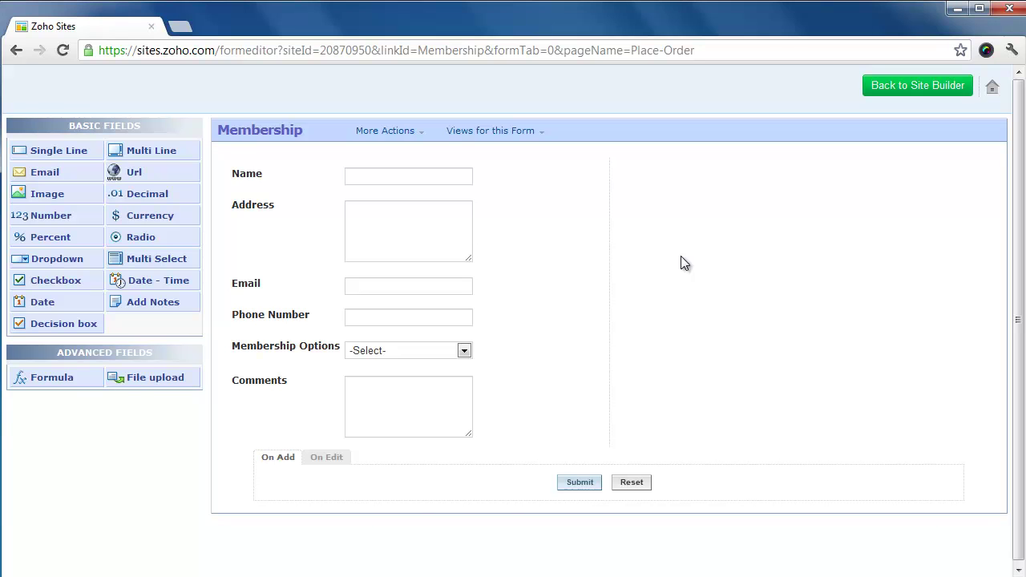
# Relabel the Membership form's Name field as 'First Name'.
pyautogui.moveTo(228, 180)
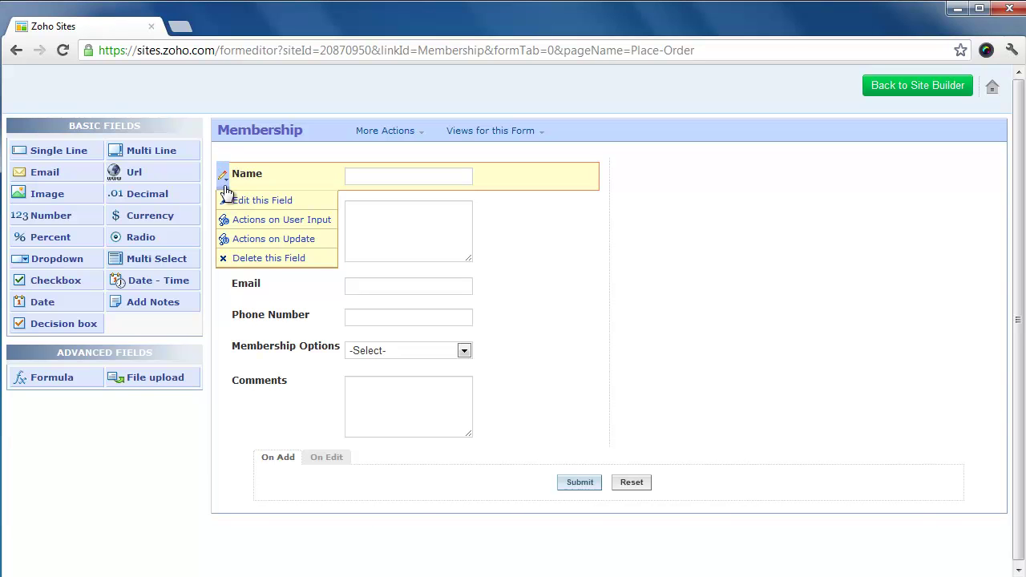
pyautogui.click(261, 202)
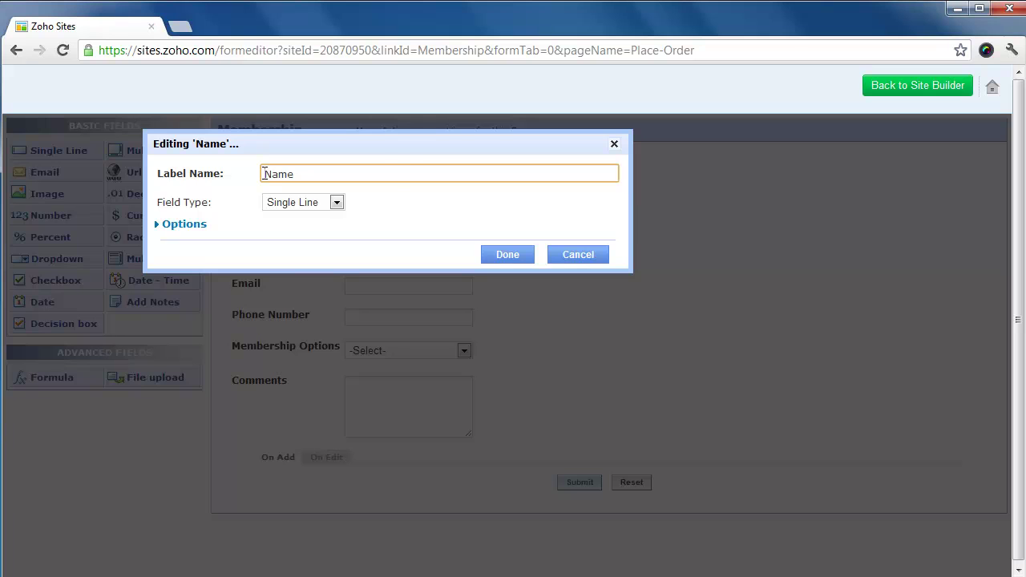
pyautogui.write('First')
pyautogui.click(514, 254)
# Add a single-line 'Last Name' field below First Name.
pyautogui.moveTo(39, 151); pyautogui.dragTo(350, 199)
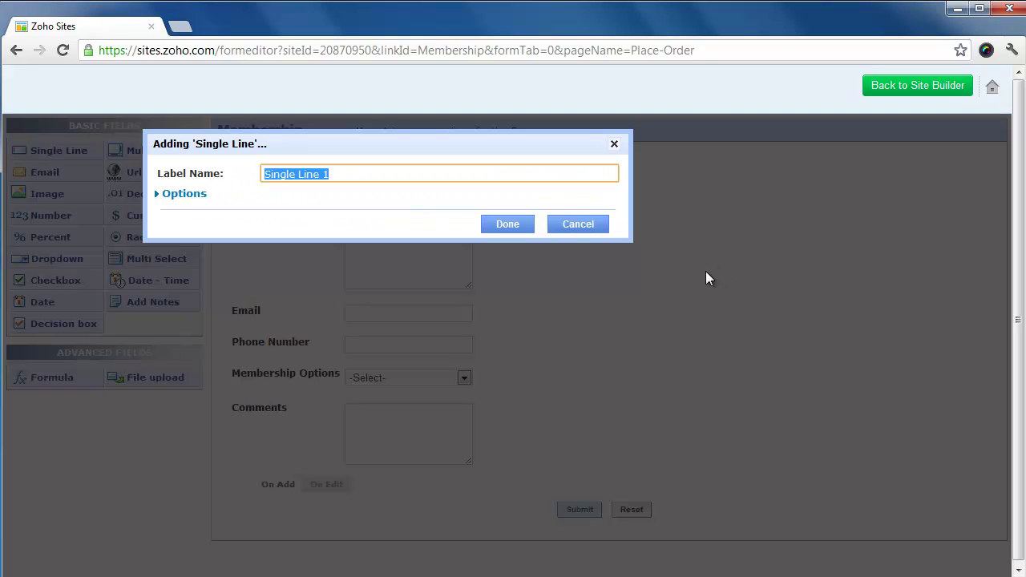
pyautogui.write('Last Name')
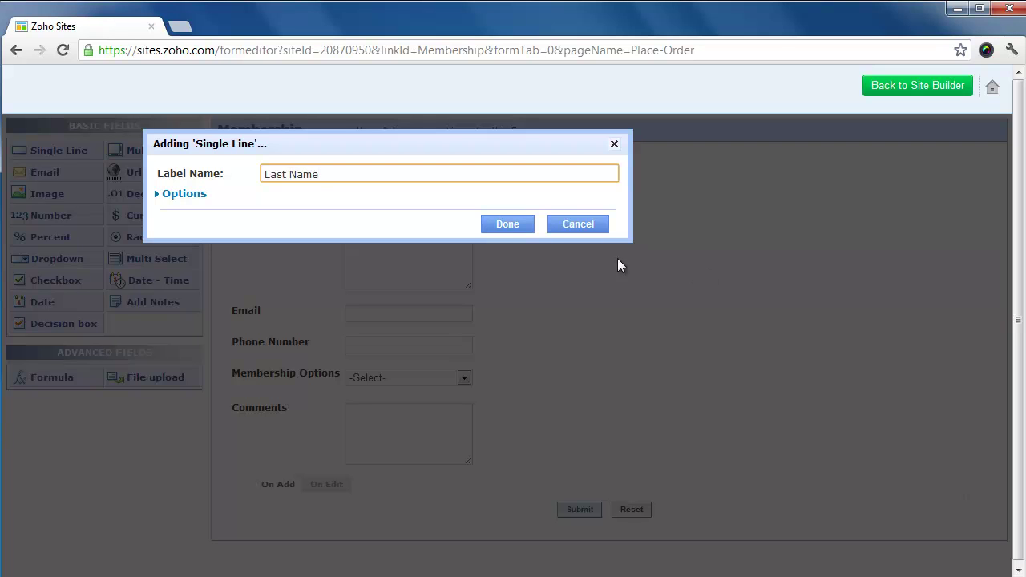
pyautogui.click(508, 225)
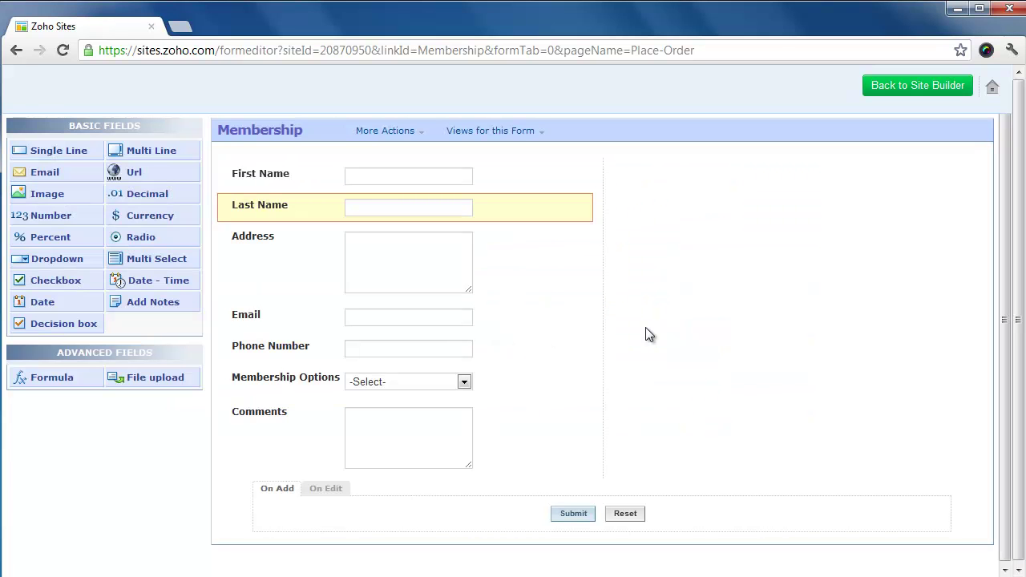
# Return to the site builder with the updated Membership form and show the form options.
pyautogui.click(901, 88)
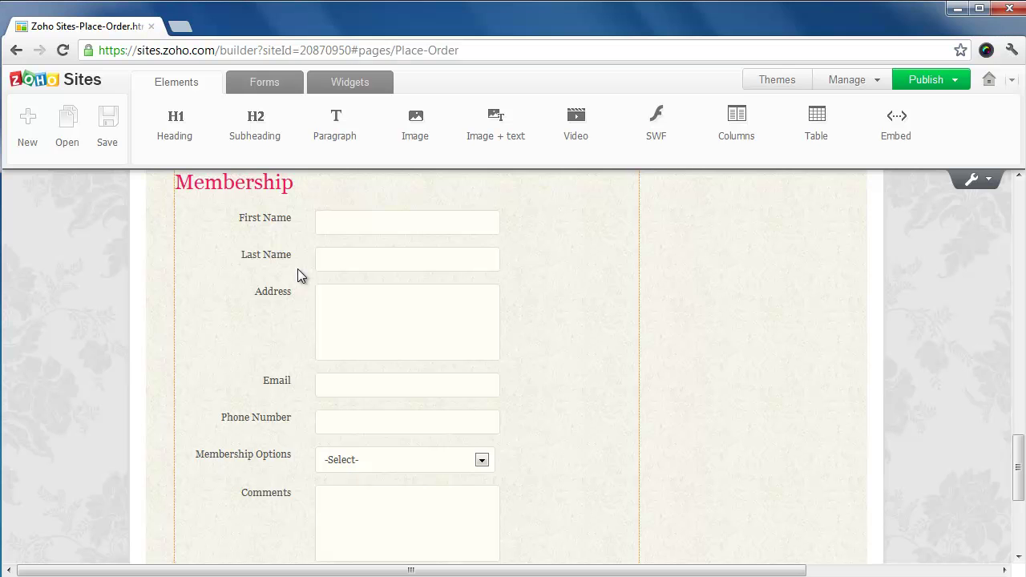
pyautogui.click(264, 82)
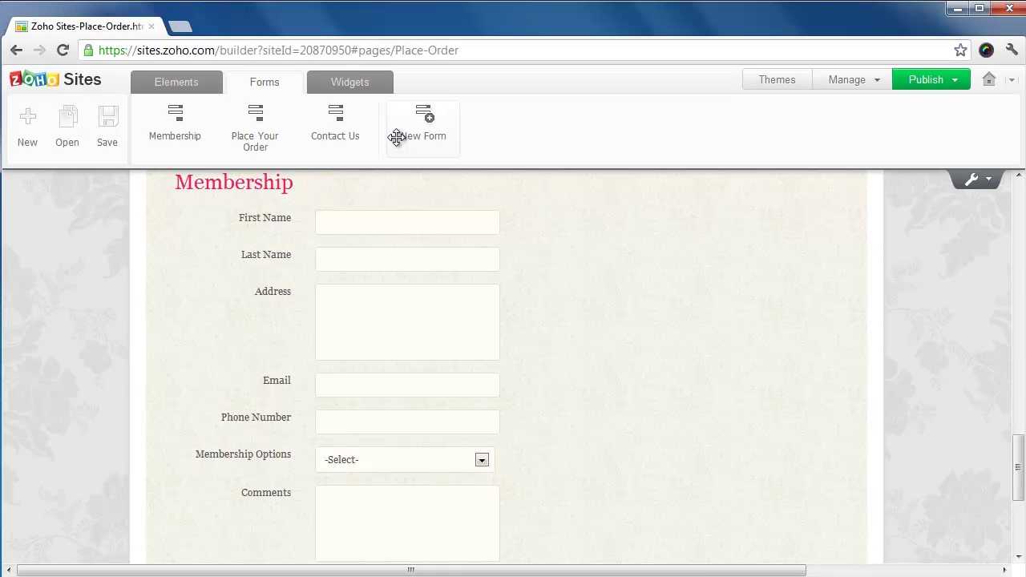
# Create a blank form from scratch named 'Place your Order'.
pyautogui.click(398, 133)
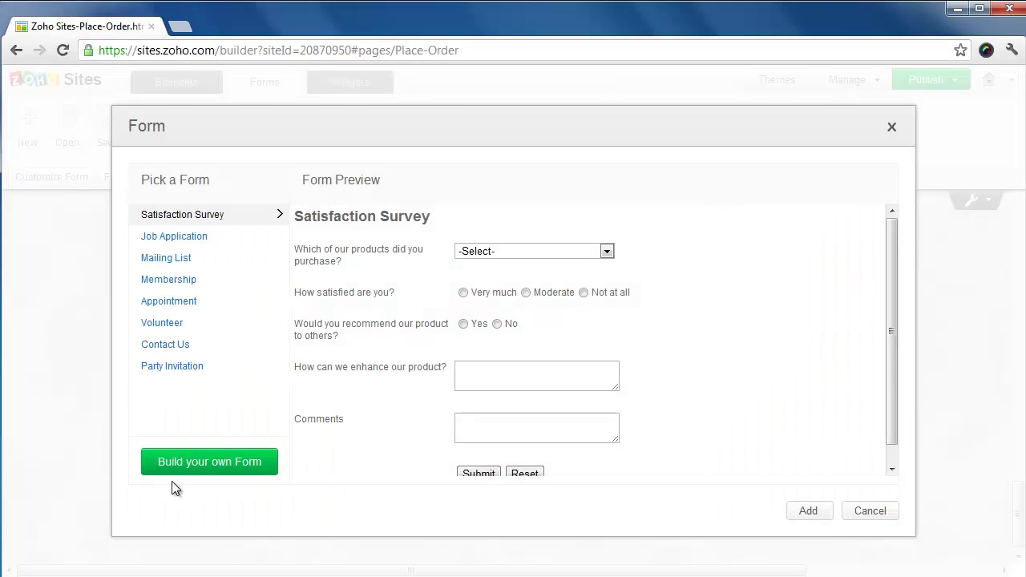
pyautogui.click(194, 472)
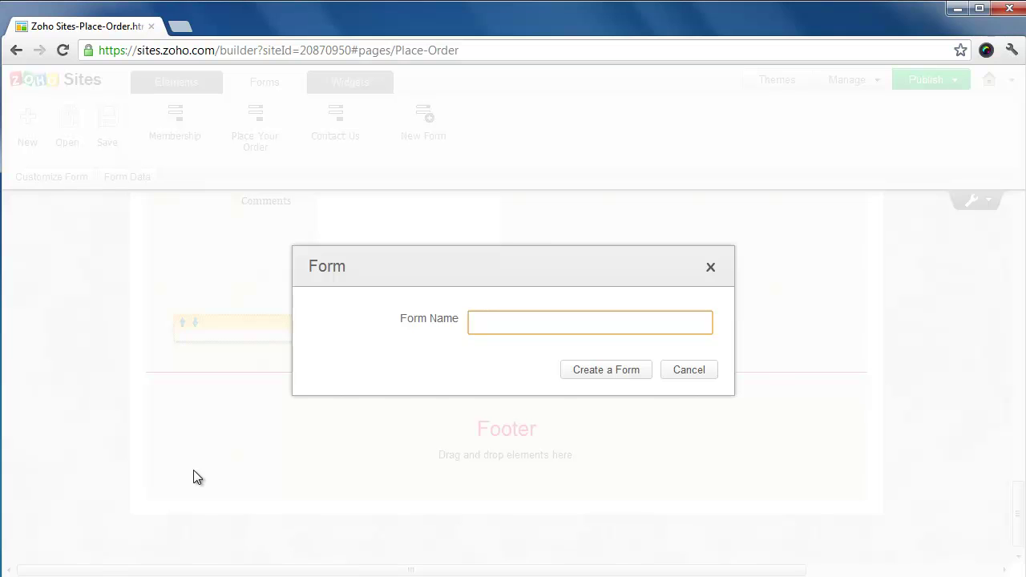
pyautogui.write('Place your Order')
pyautogui.click(603, 371)
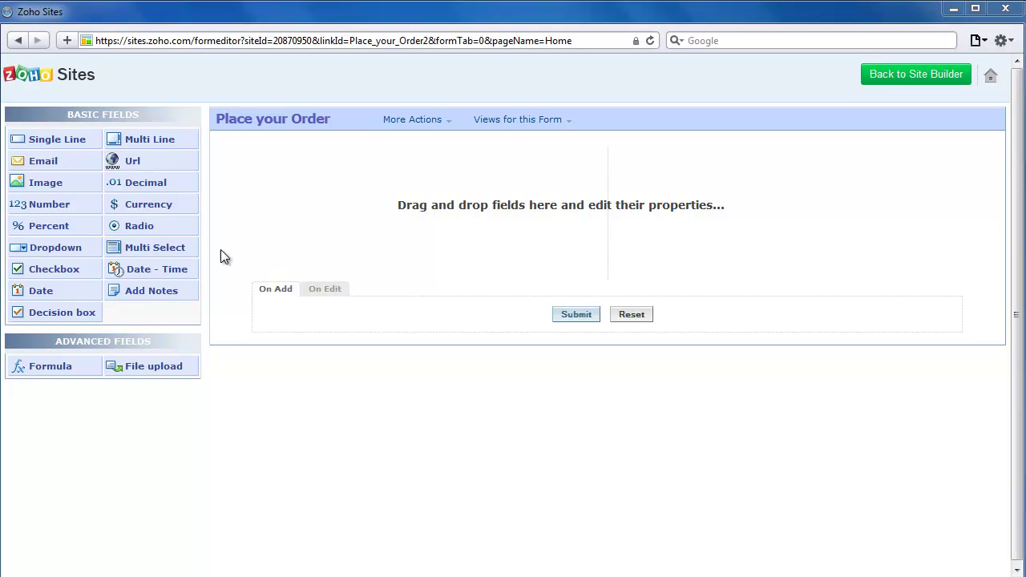
# Add a 'Fabric' radio field with choices Cotton and Polycotton blend.
pyautogui.moveTo(163, 225); pyautogui.dragTo(336, 157)
pyautogui.write('Fabri')
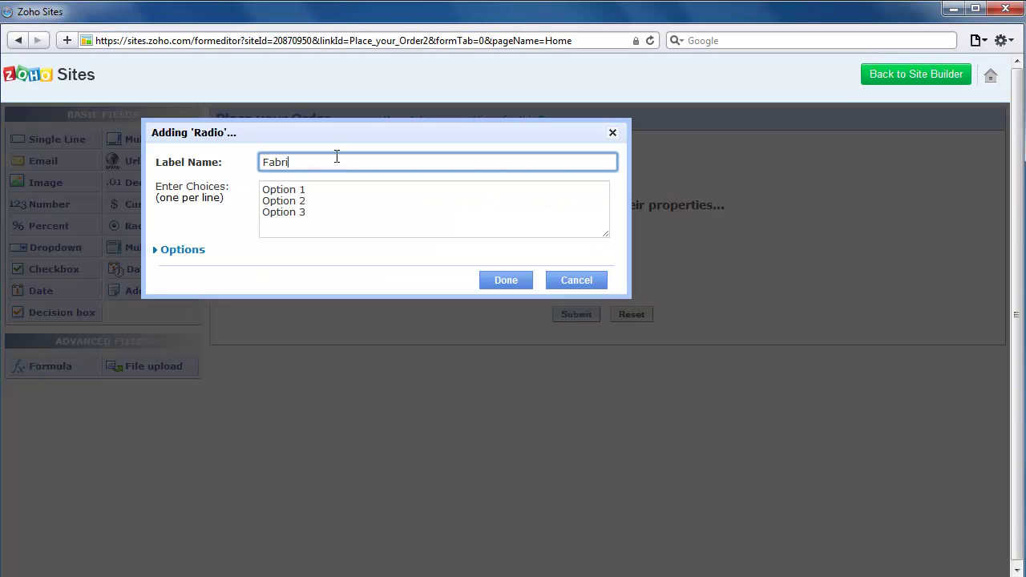
pyautogui.write('c')
pyautogui.press('Tab')
pyautogui.write('Cotton')
pyautogui.press('Return')
pyautogui.write('Polycotton blend')
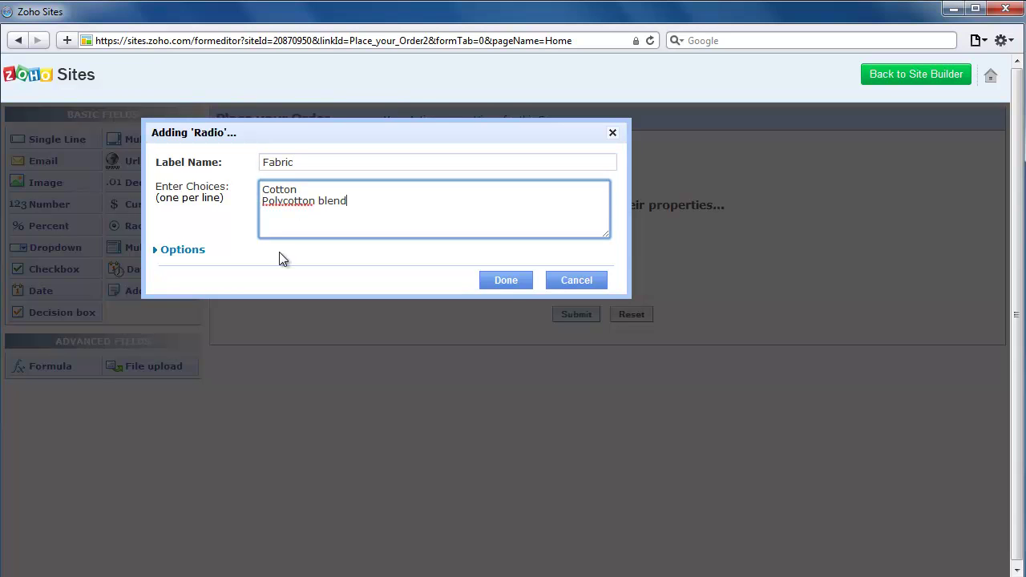
pyautogui.click(513, 289)
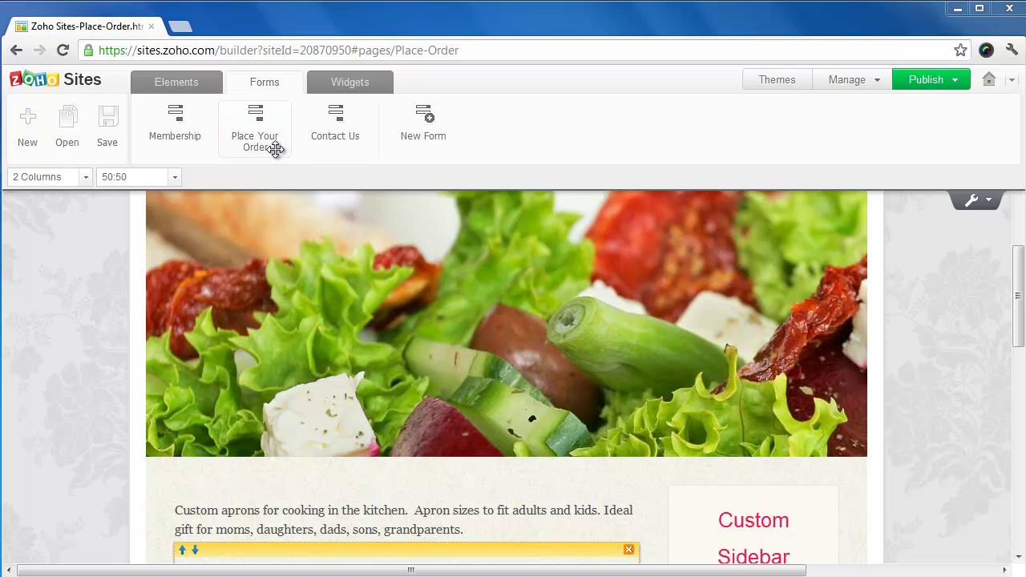
# Place the Place Your Order form on the page below the custom aprons text.
pyautogui.moveTo(275, 150); pyautogui.dragTo(424, 550)
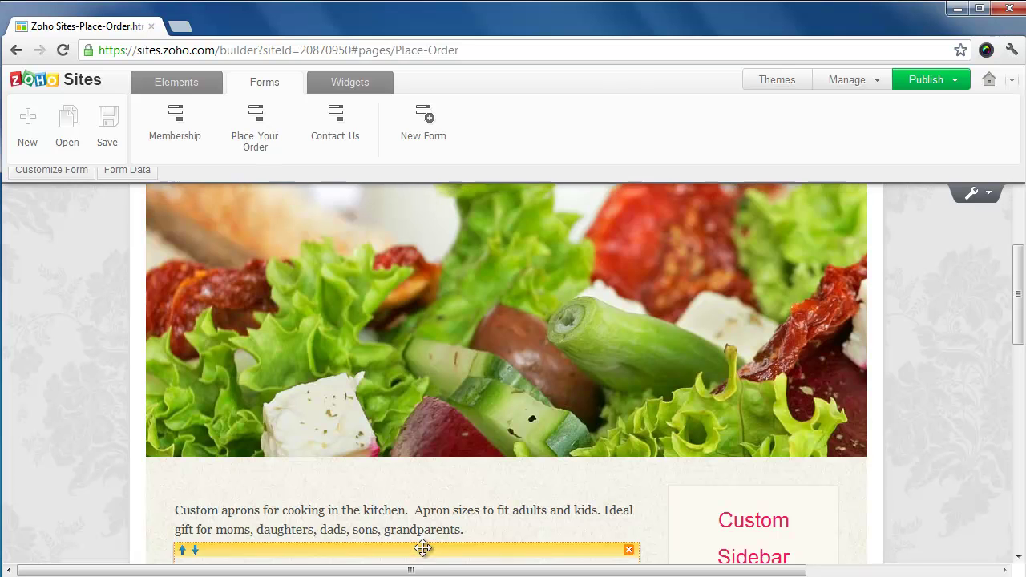
pyautogui.scroll(-1, 697, 524)
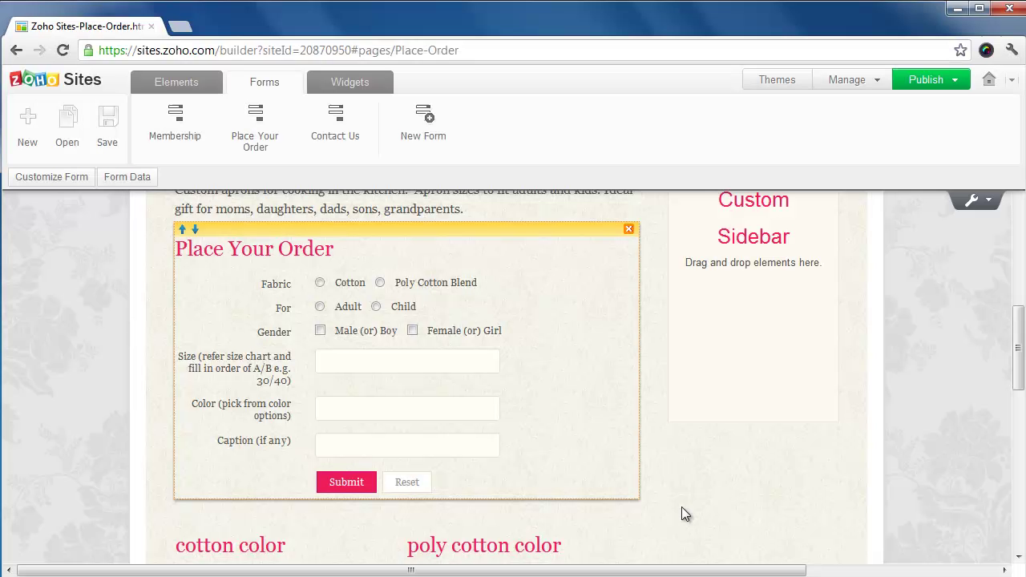
# Turn on email notification for the Place your Order form, including user-submitted data.
pyautogui.click(591, 271)
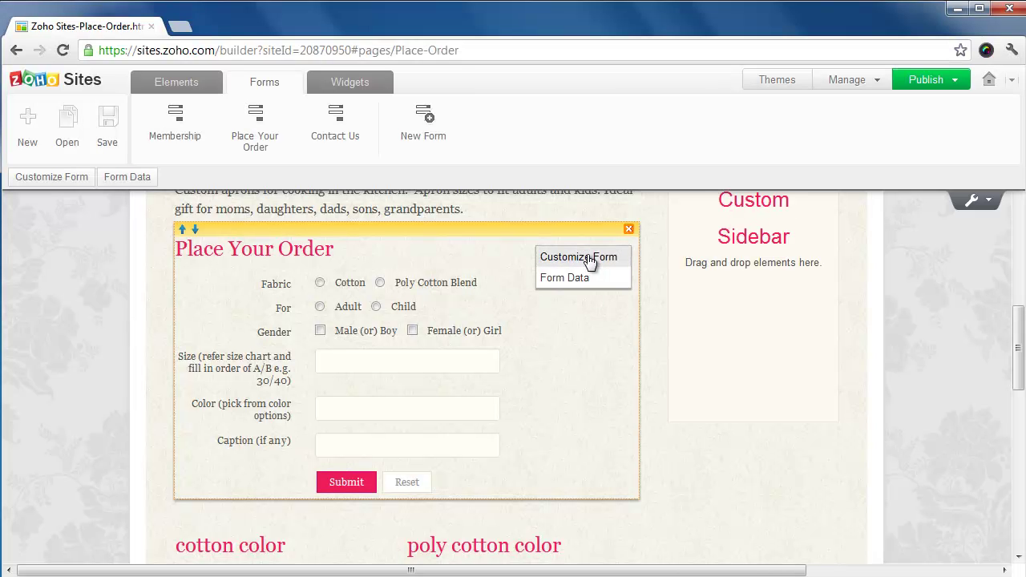
pyautogui.click(589, 258)
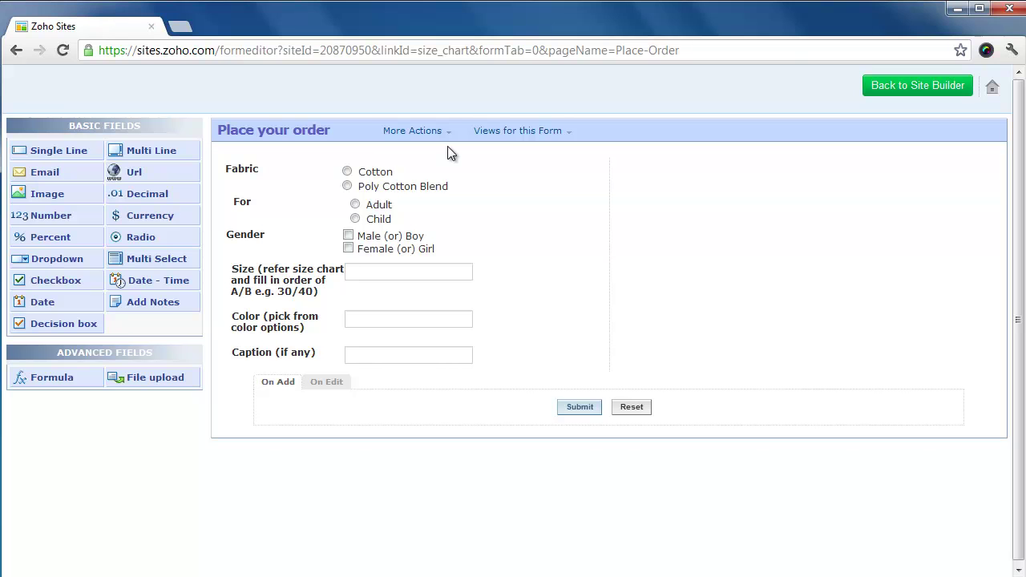
pyautogui.click(447, 135)
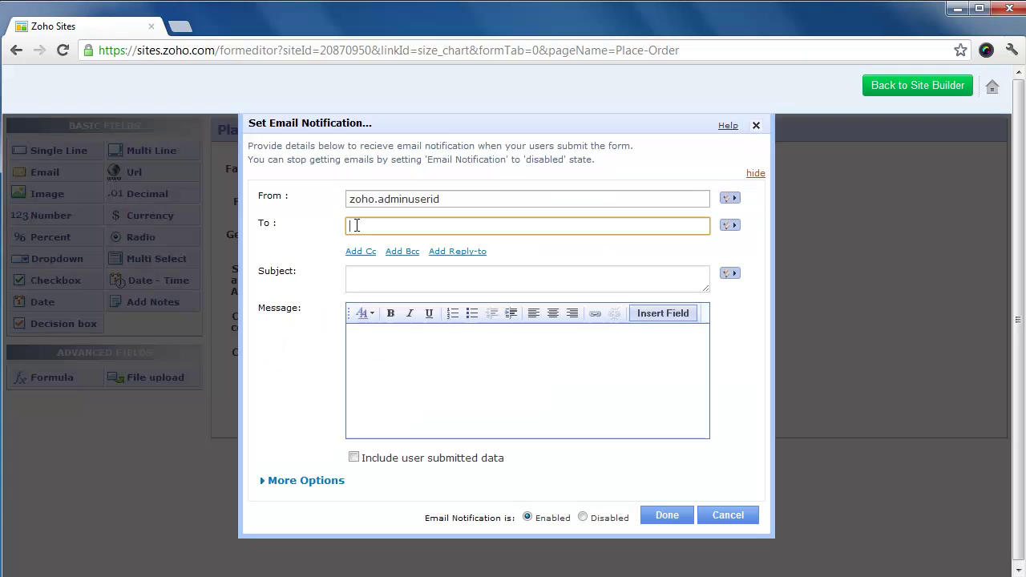
pyautogui.click(449, 167)
pyautogui.click(353, 457)
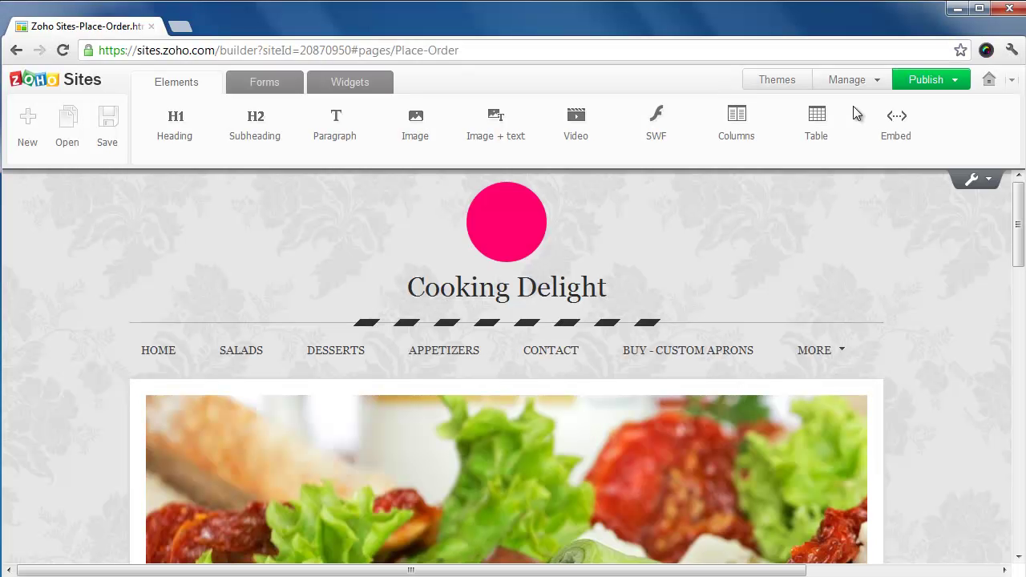
# Go to the Cooking Delight site's Manage dashboard.
pyautogui.click(855, 82)
pyautogui.click(850, 81)
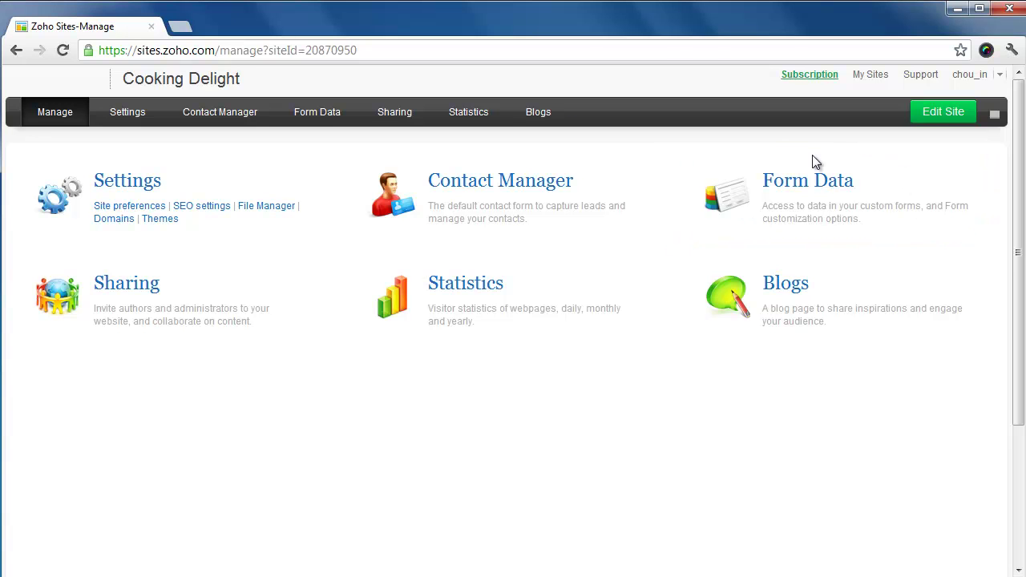
# Open the Size Chart form's submitted data and bring up its export formats.
pyautogui.click(812, 191)
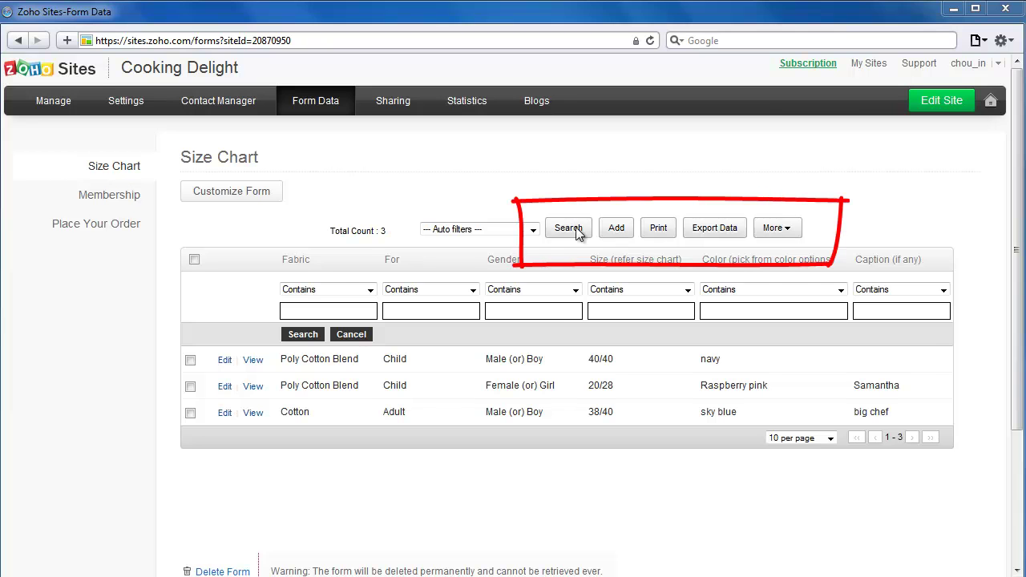
pyautogui.click(576, 233)
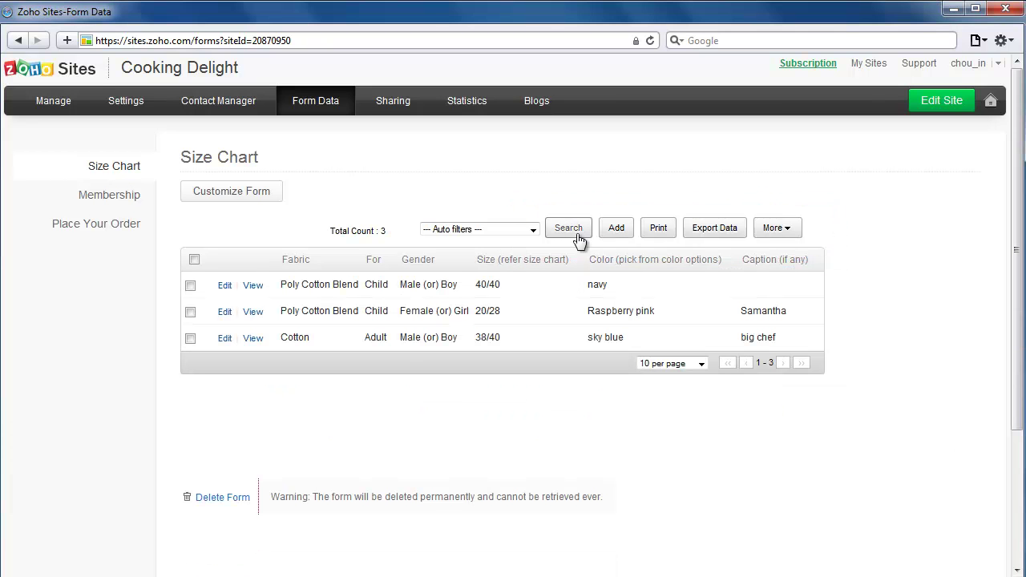
pyautogui.click(716, 231)
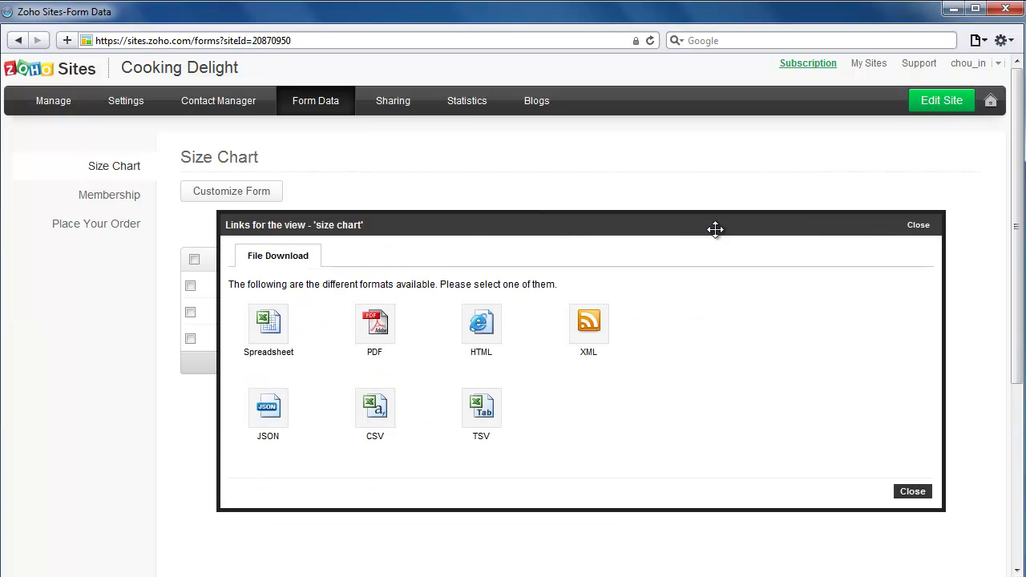